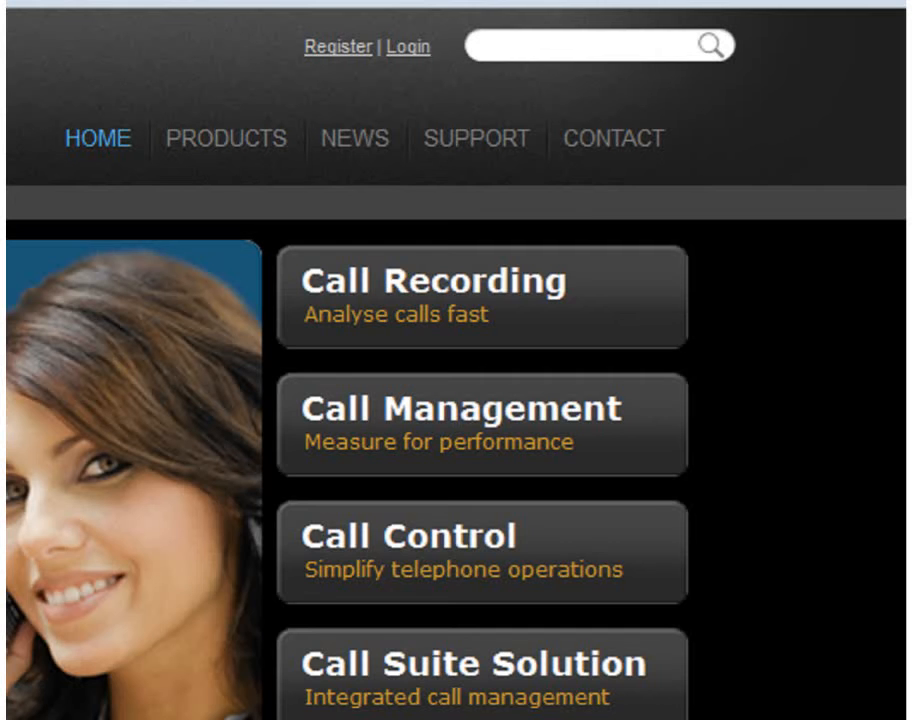
Open the Register Your License support page and fill in the user's name, organisation RHSS and the license serial number
mouse_move(468, 152)
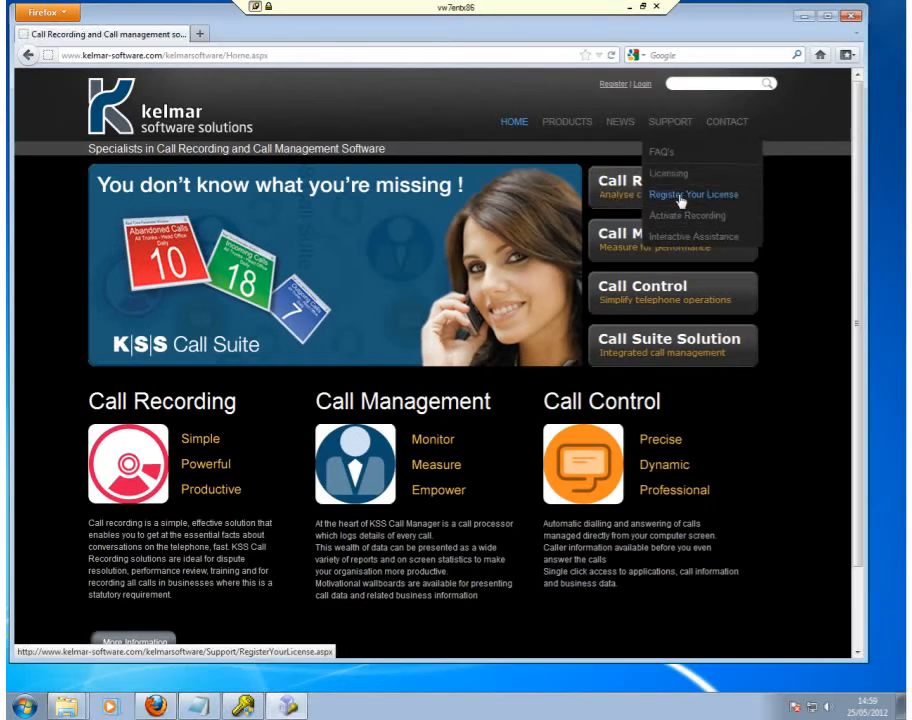
left_click(498, 318)
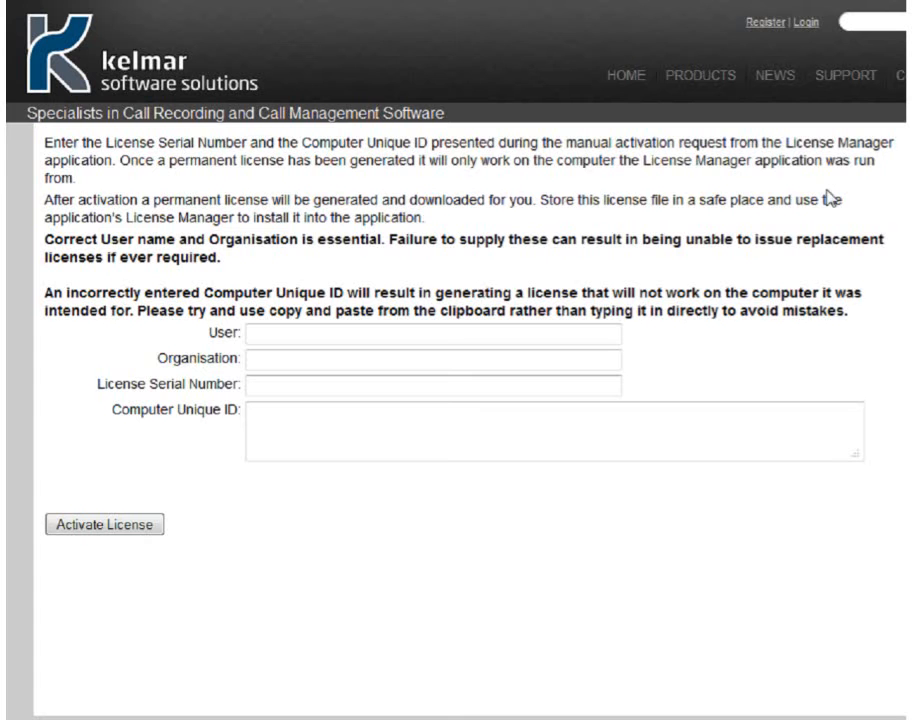
left_click(258, 341)
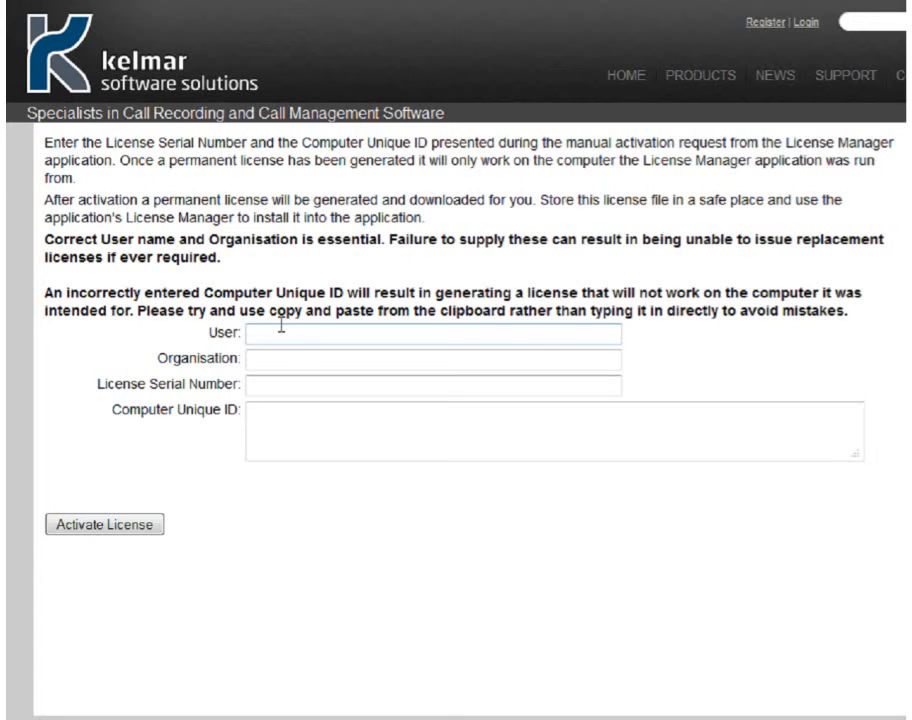
type("Shirg")
left_click(258, 357)
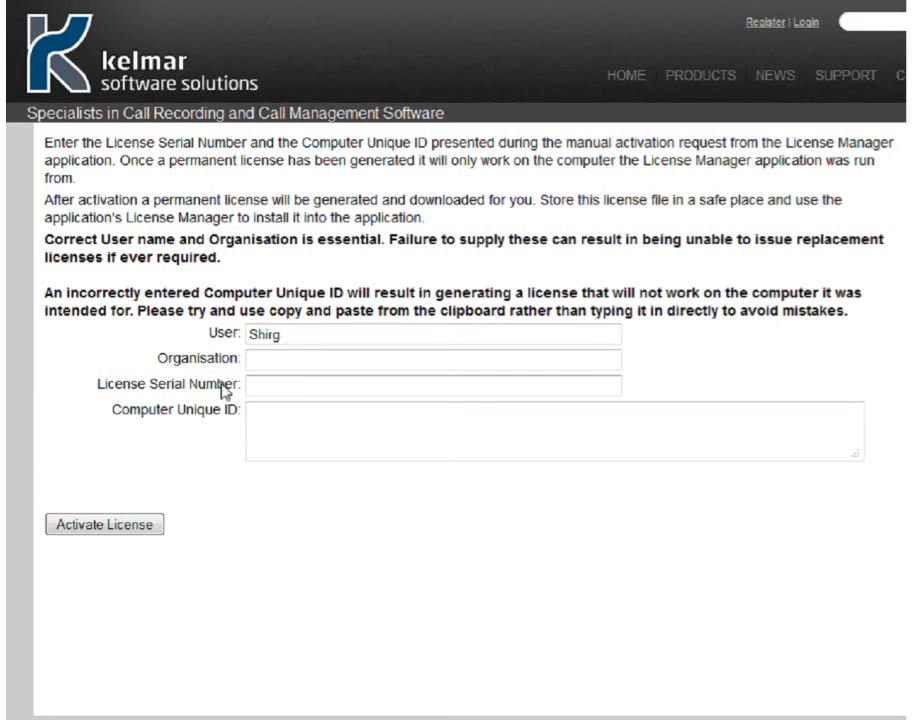
left_click(267, 377)
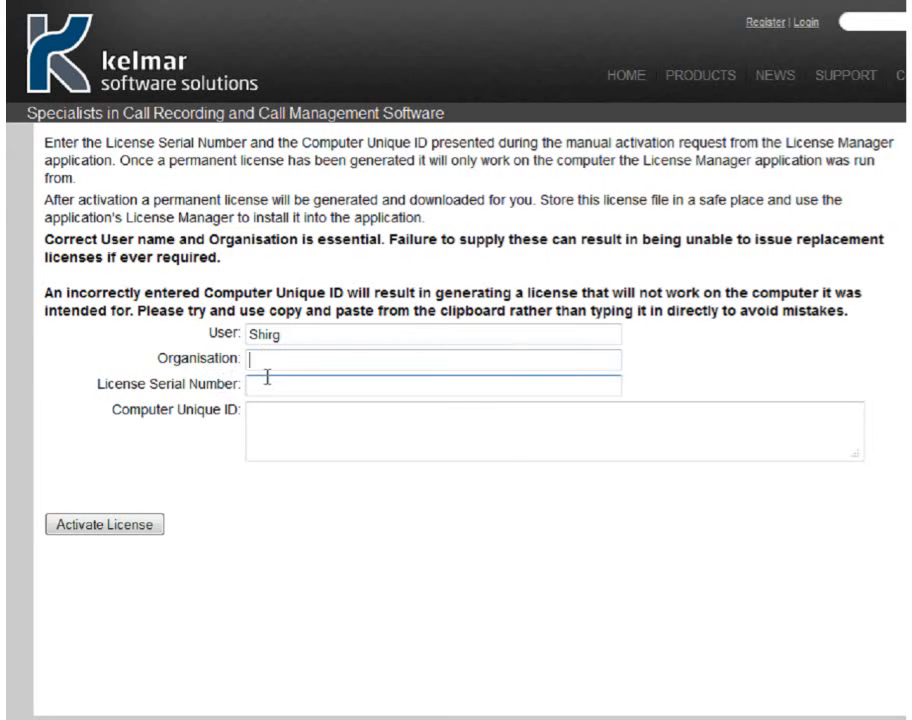
type("RHSS")
left_click(268, 383)
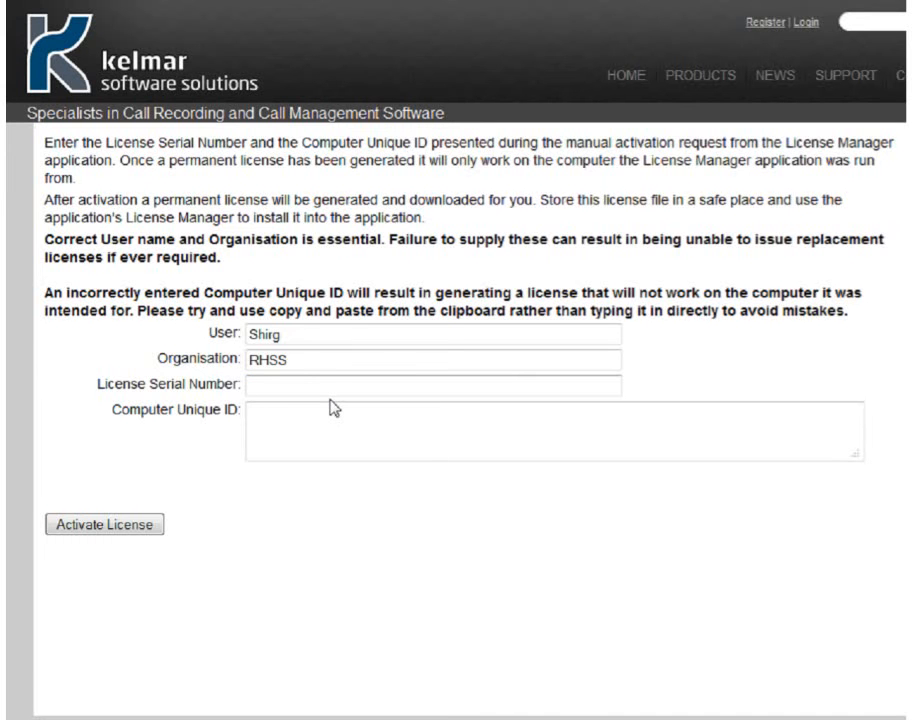
key("ctrl+v")
Copy this computer's unique ID from Computer ID Generator and paste it into the registration form's Computer Unique ID field
left_click(269, 414)
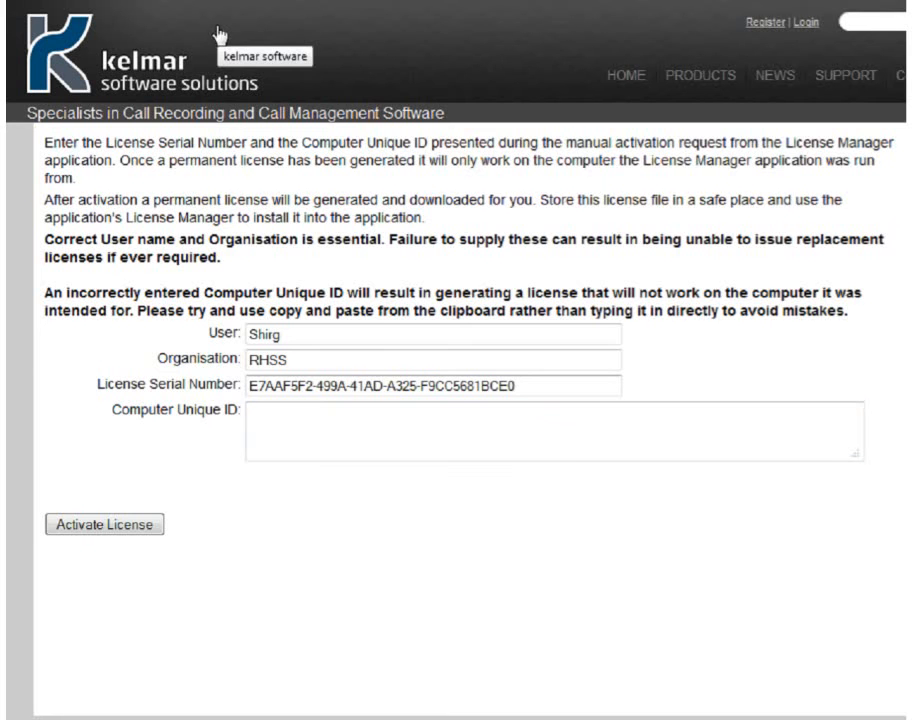
key("alt+Tab")
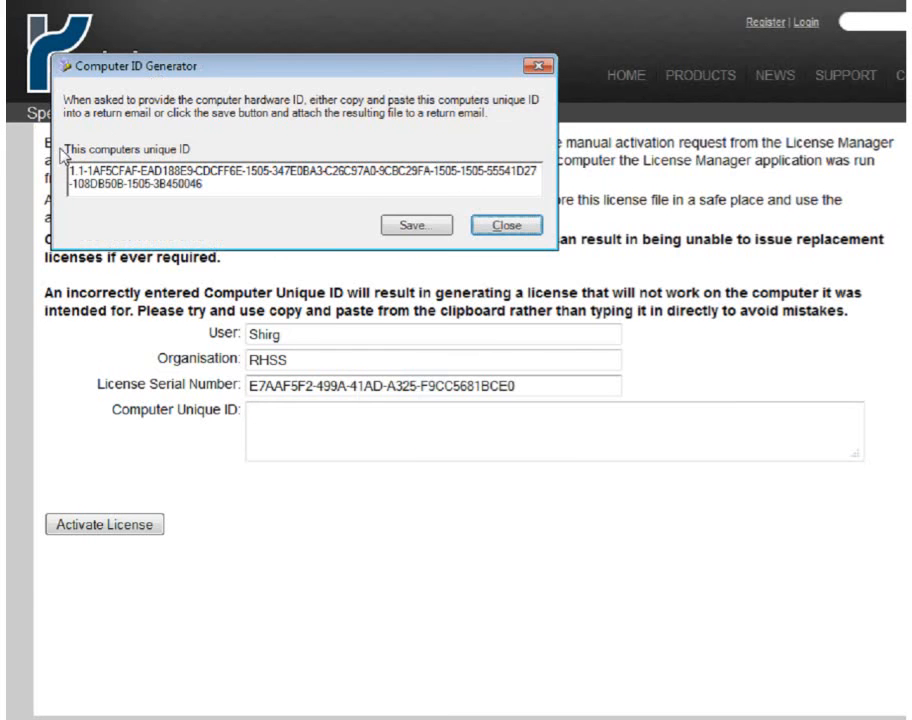
left_click(68, 172)
left_click_drag(222, 185, 52, 160)
key("ctrl+c")
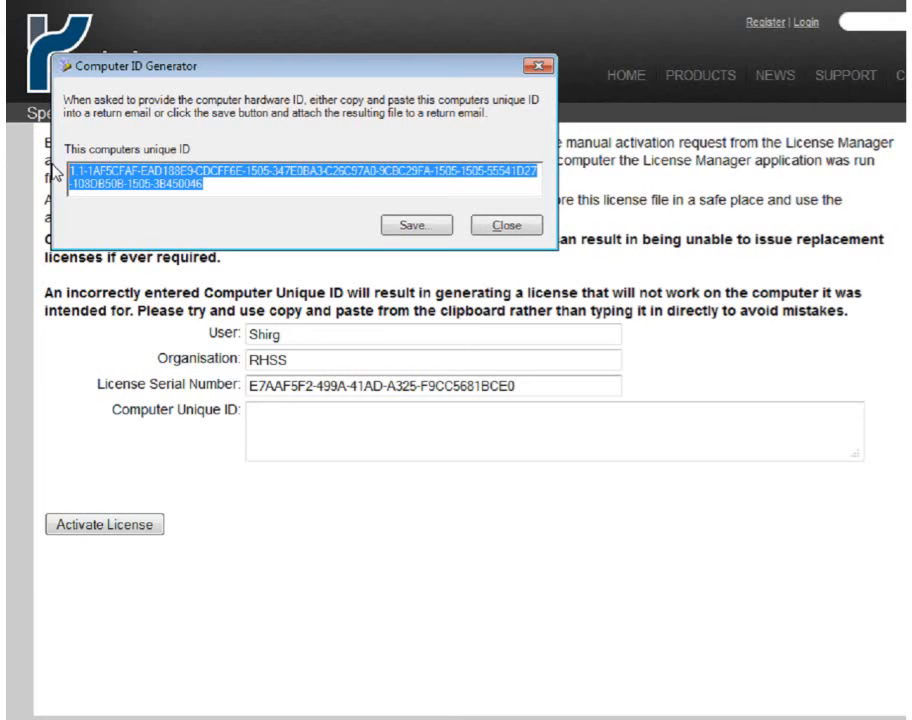
left_click(270, 430)
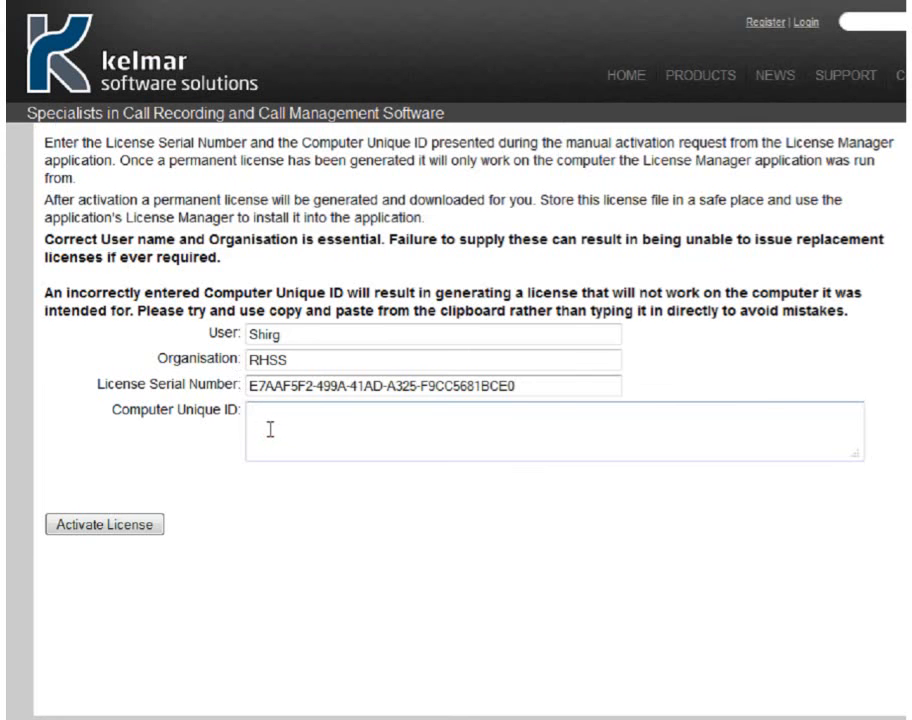
key("ctrl+v")
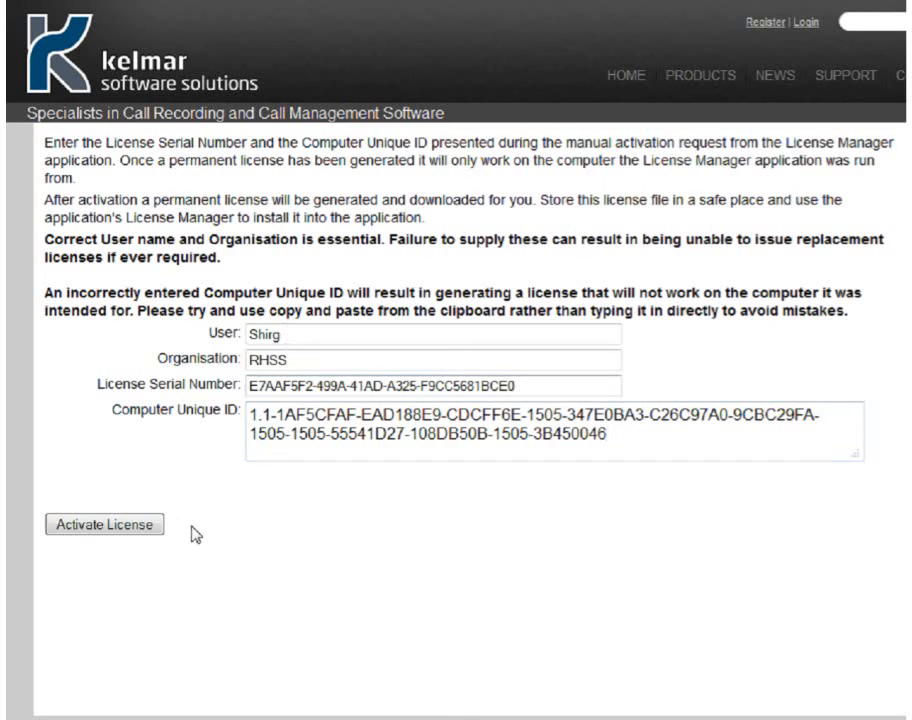
Activate the license and save the generated 1234_CPELicense.lic file
left_click(130, 527)
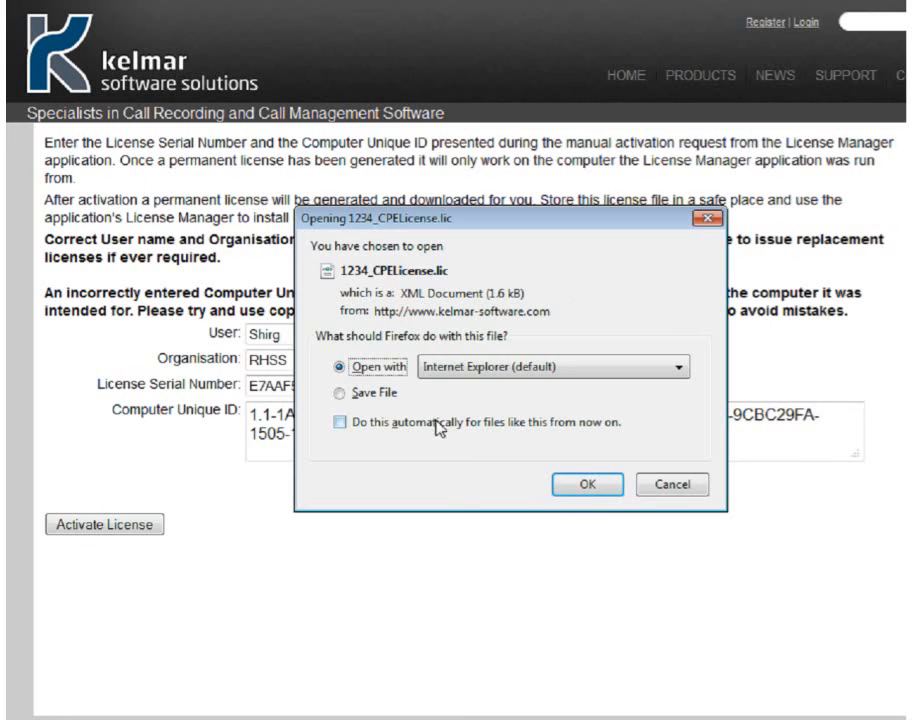
left_click(340, 394)
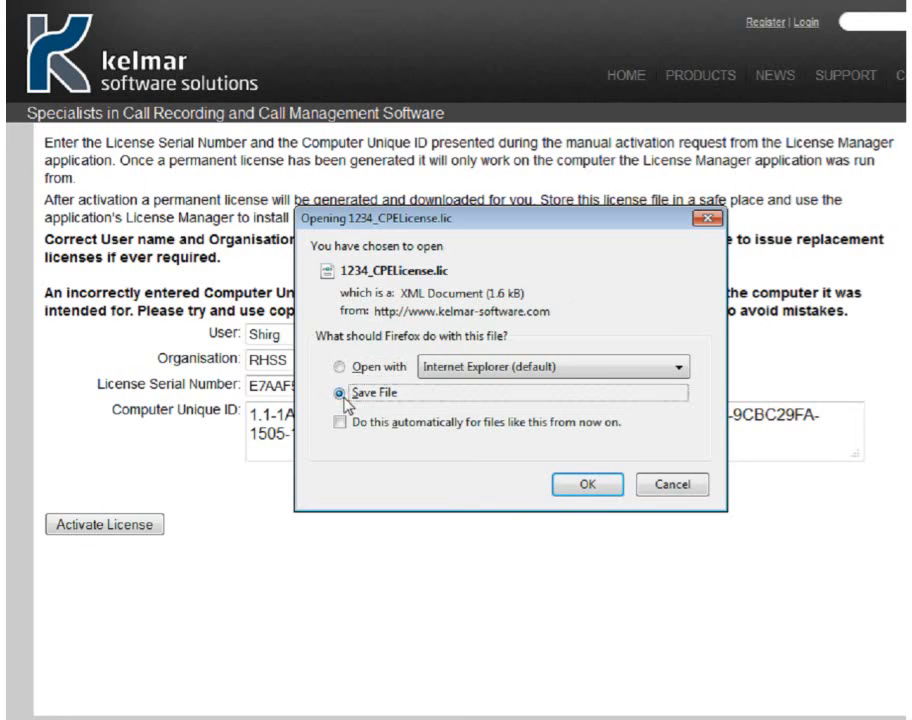
left_click(578, 490)
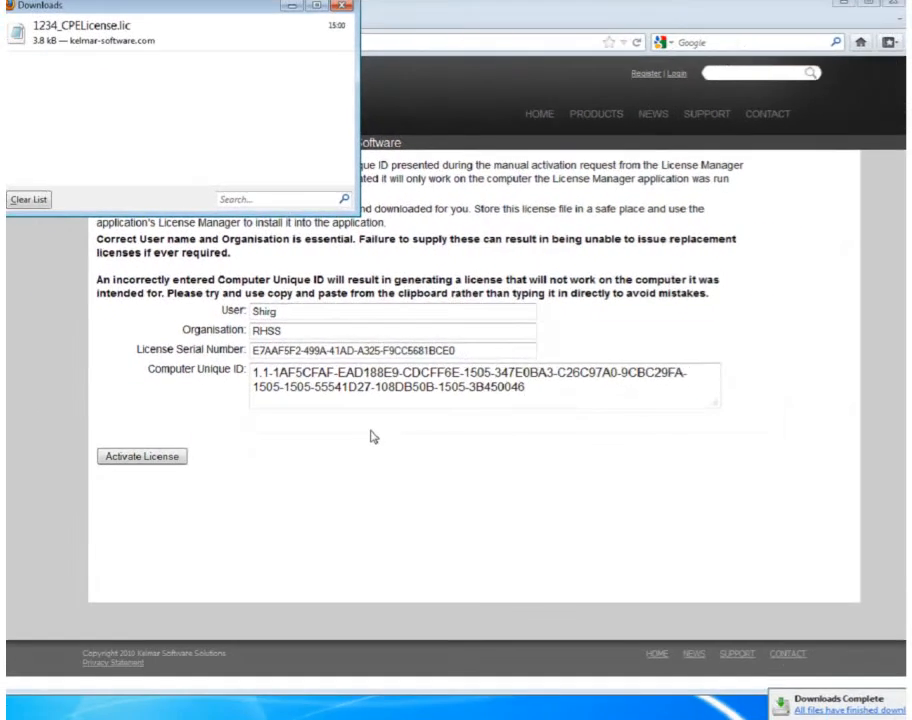
Place the downloaded 1234_CPELicense.lic file on the desktop and close the Computer ID Generator and Downloads windows
left_click(836, 8)
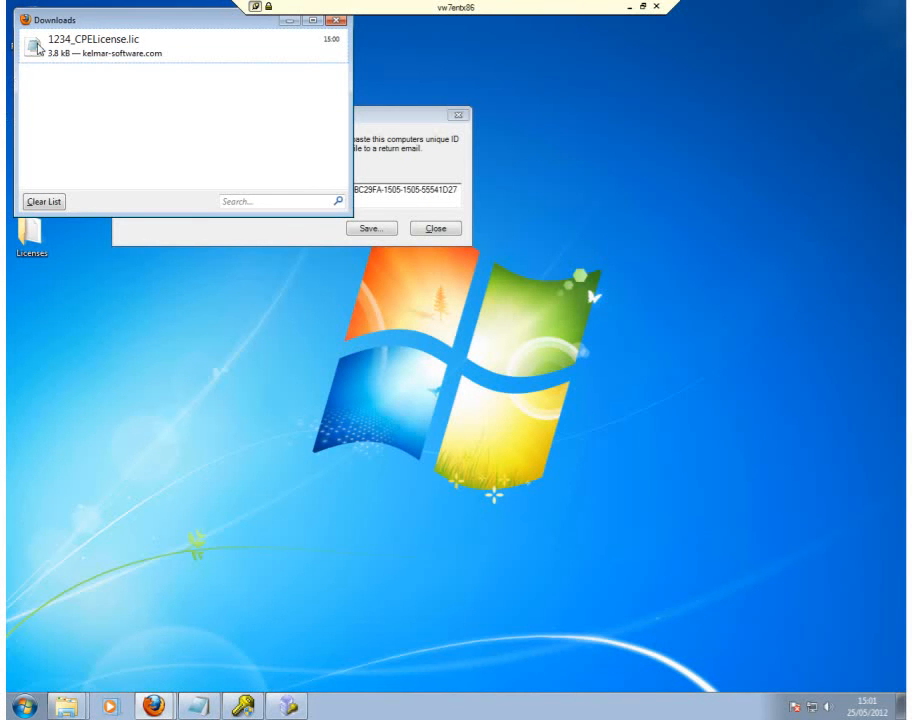
left_click_drag(38, 48, 124, 397)
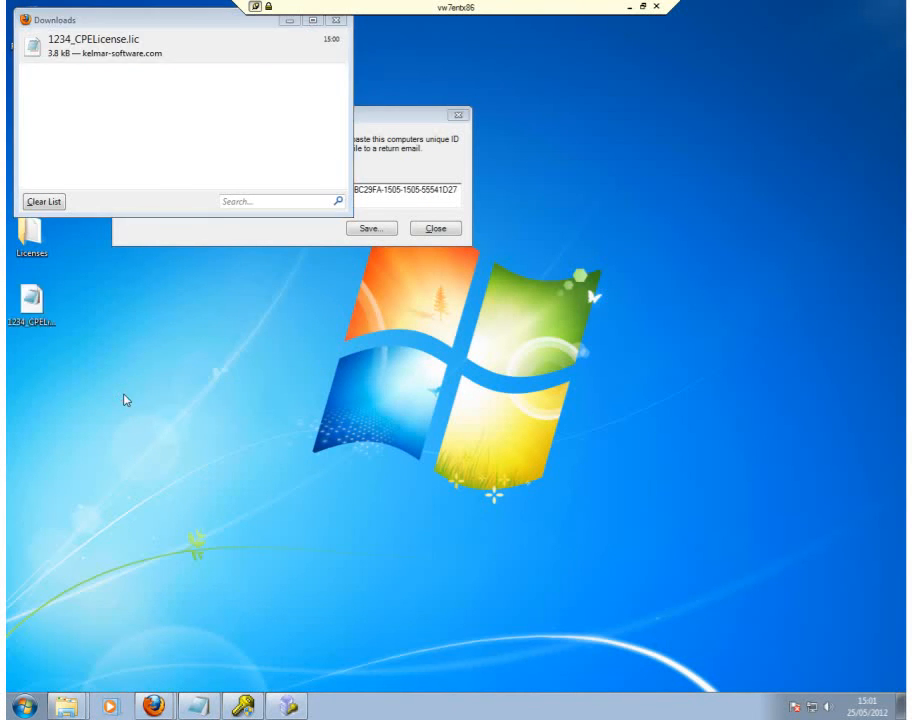
left_click(450, 229)
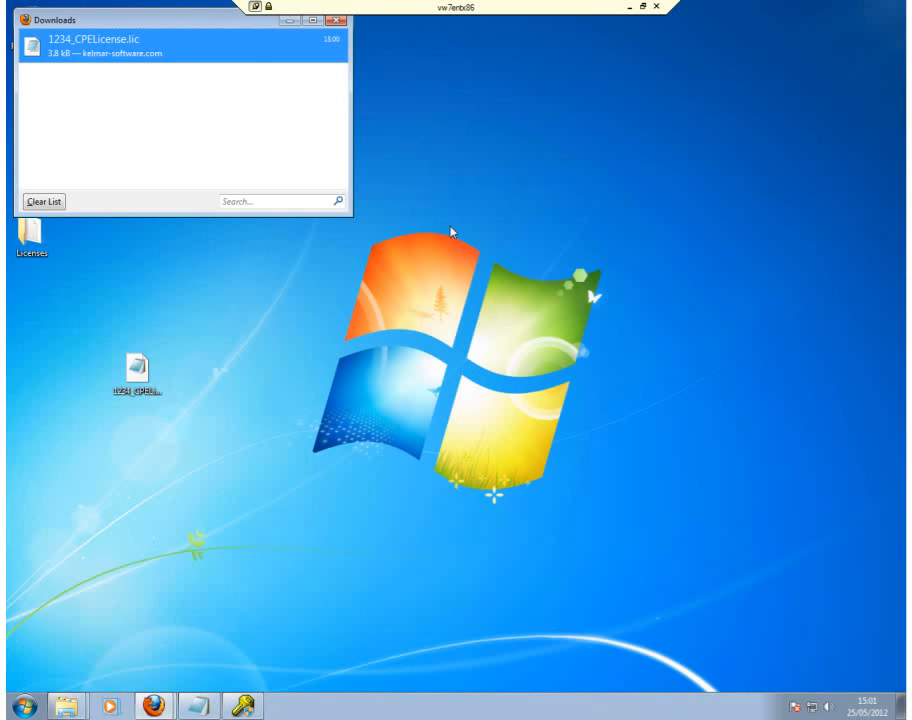
left_click(337, 22)
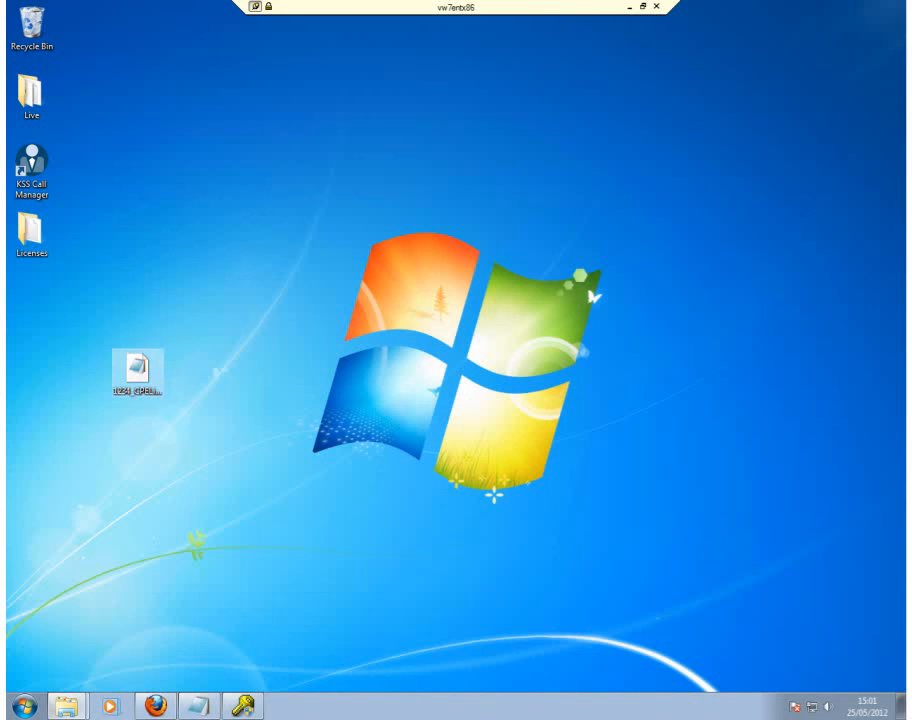
left_click(138, 371)
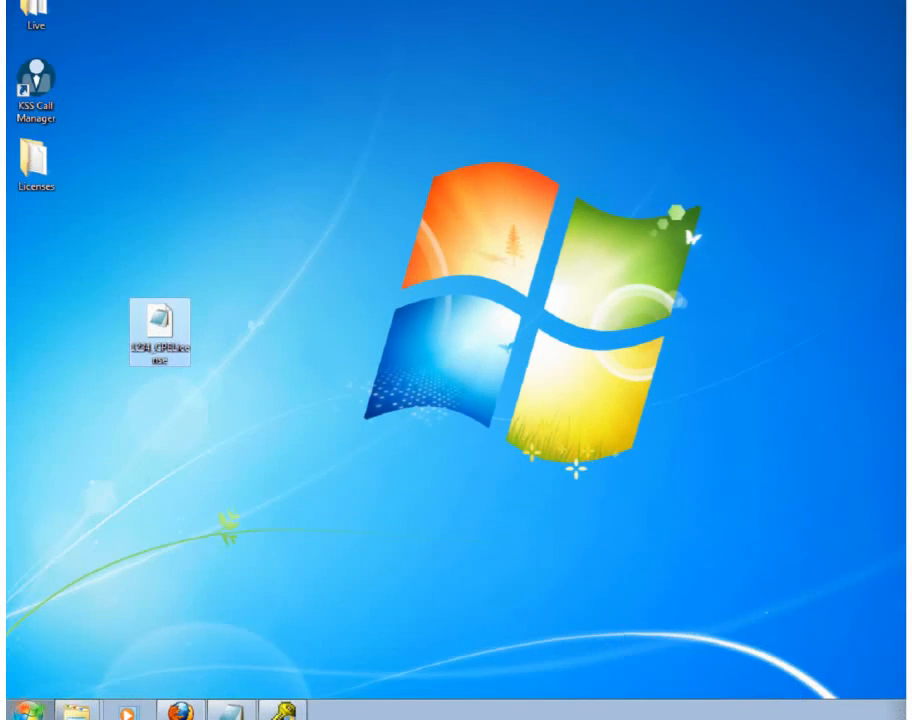
Launch License Manager from the KSS Call Suite programs and allow it to make changes to the computer
left_click(24, 706)
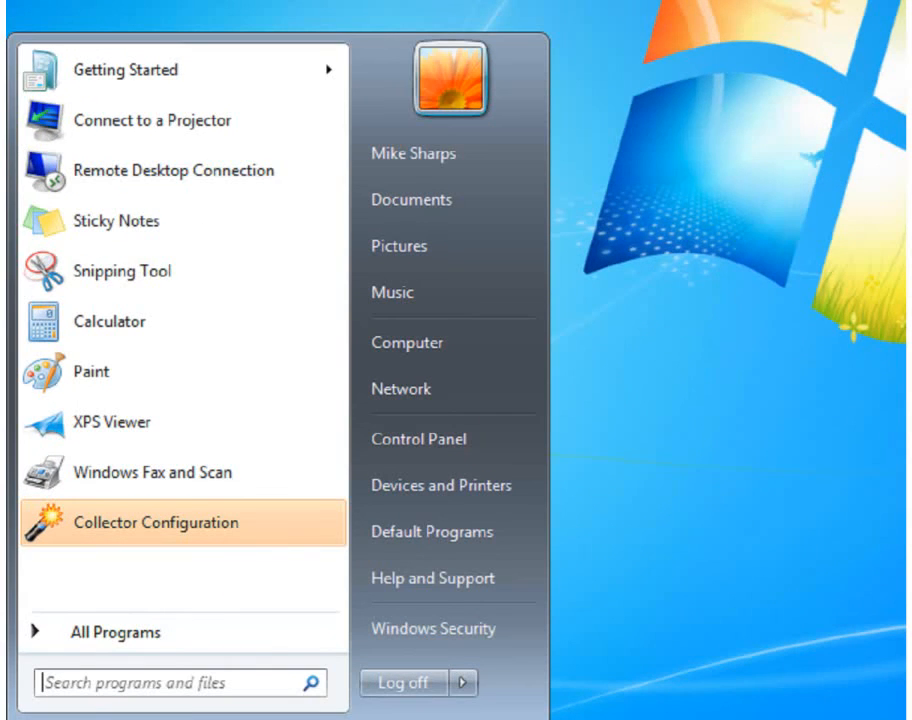
left_click(102, 632)
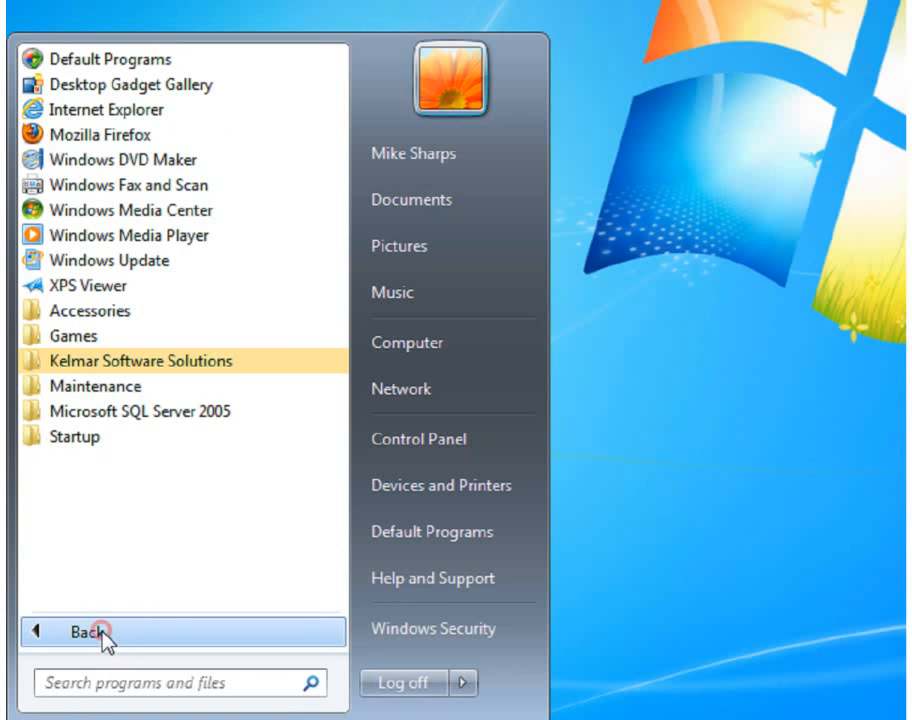
left_click(106, 362)
left_click(105, 387)
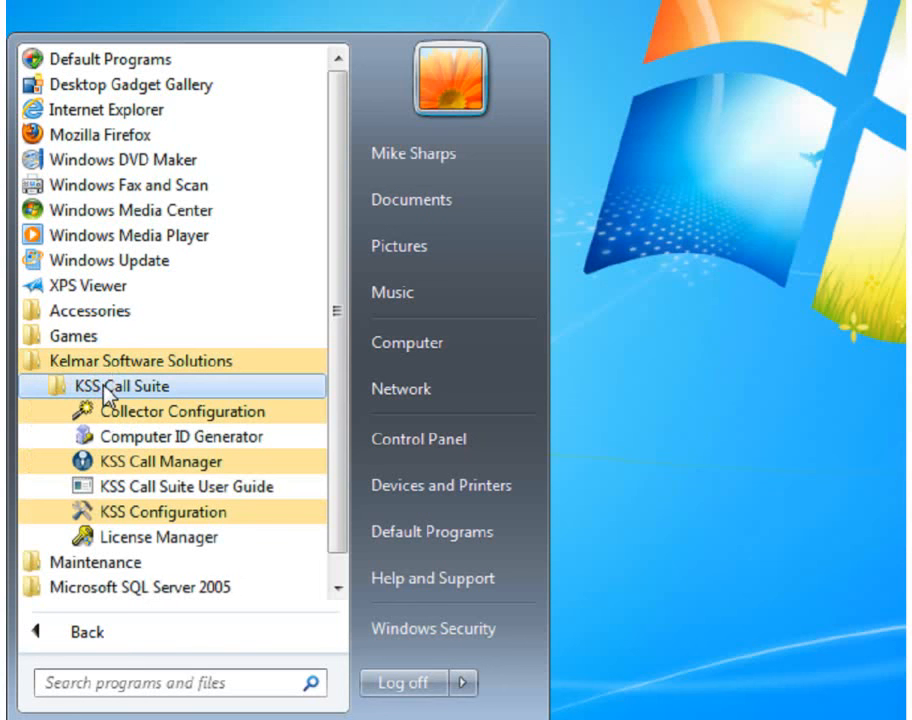
left_click(143, 540)
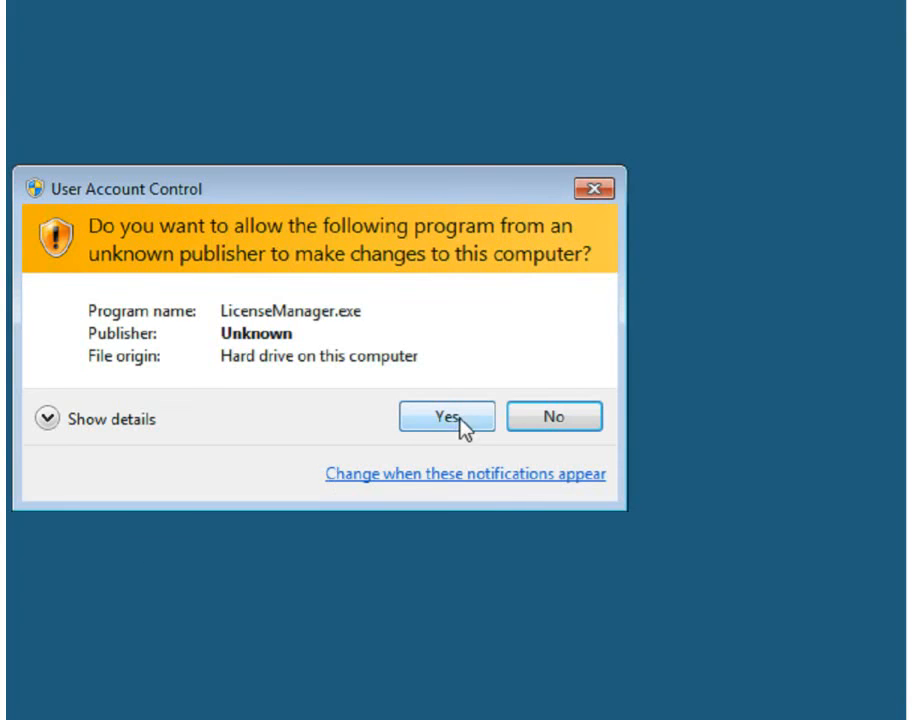
left_click(459, 421)
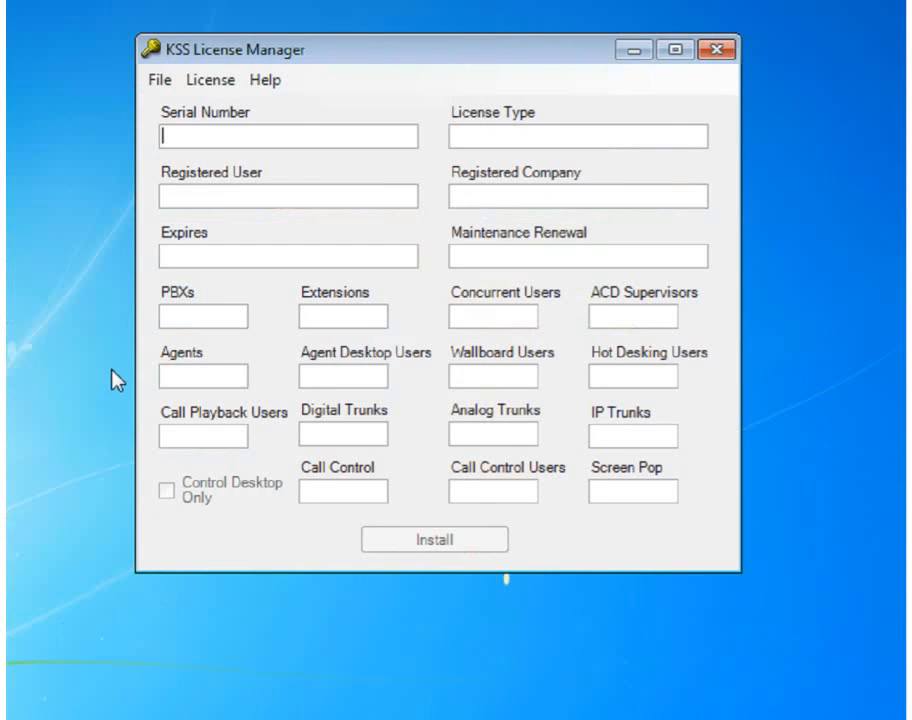
Load the 1234_CPELicense file from the desktop into KSS License Manager
left_click(157, 83)
left_click(210, 113)
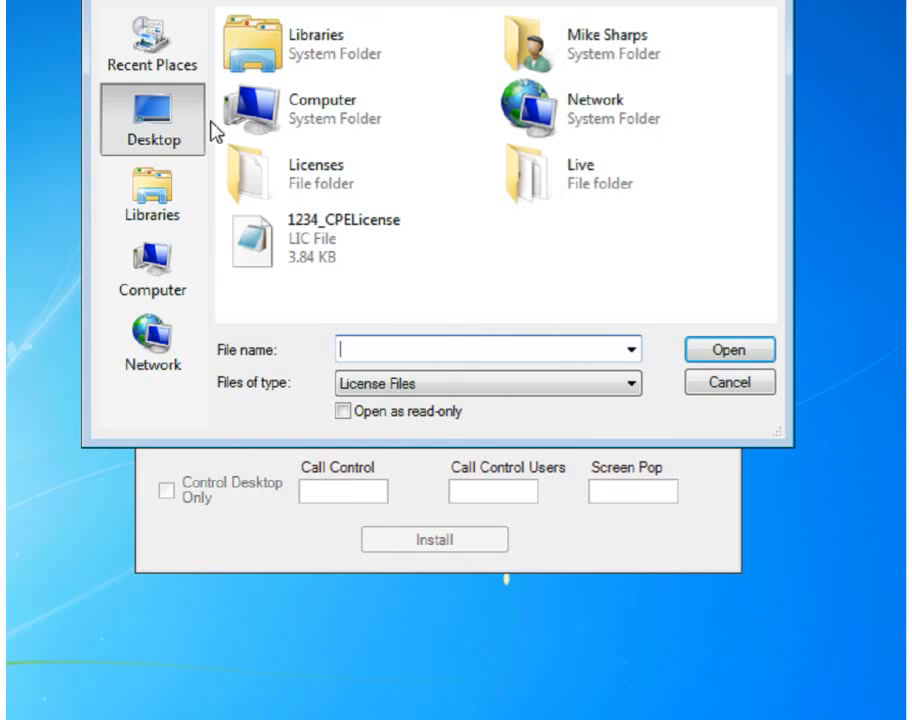
left_click(280, 262)
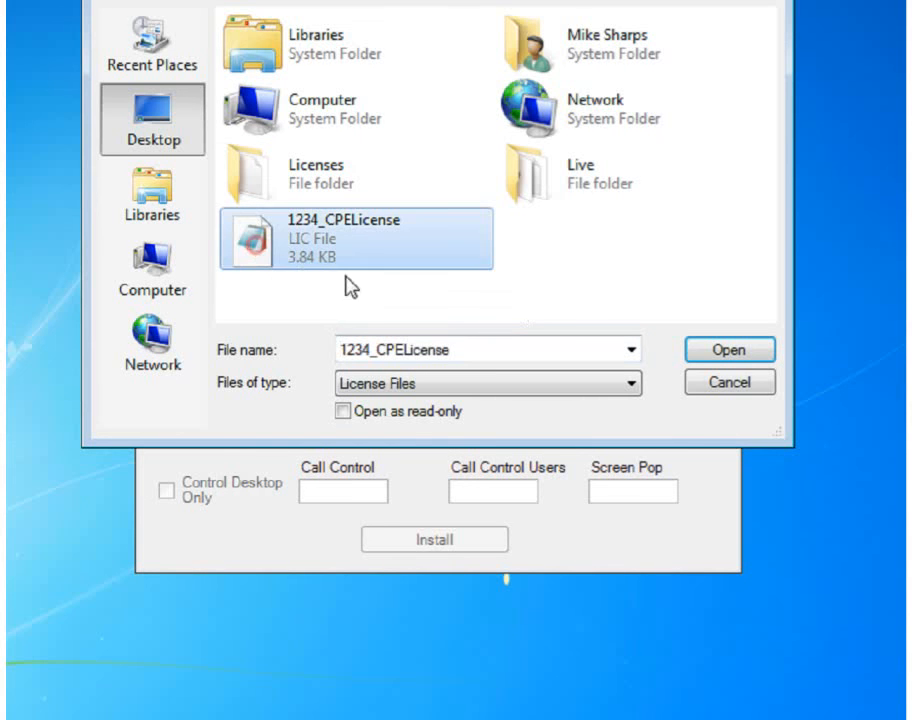
left_click(728, 350)
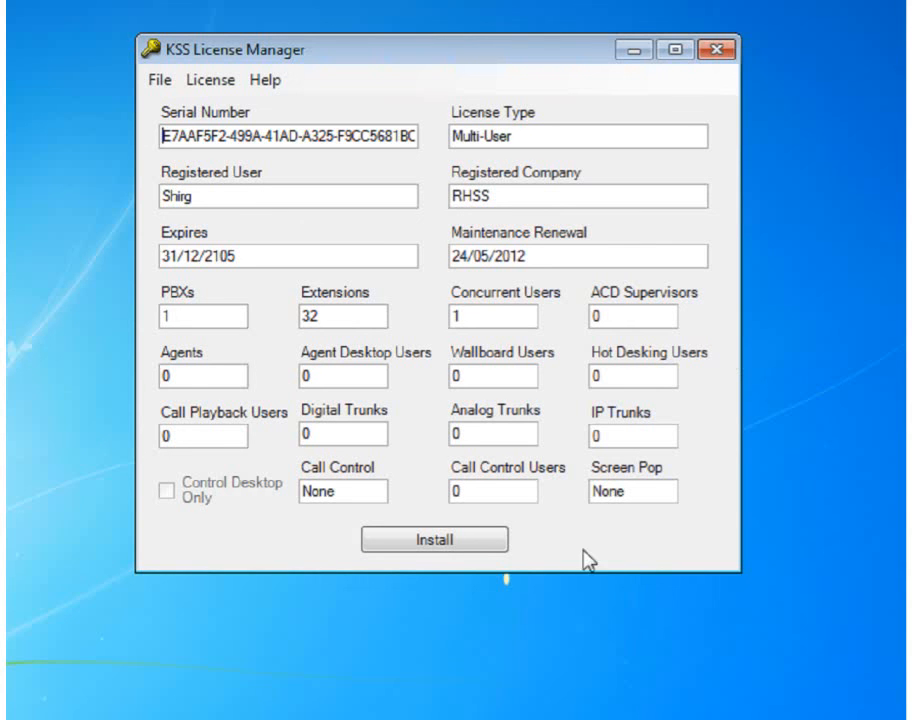
Install the loaded license, accepting the overwrite of any previous license, and close KSS License Manager
left_click(412, 540)
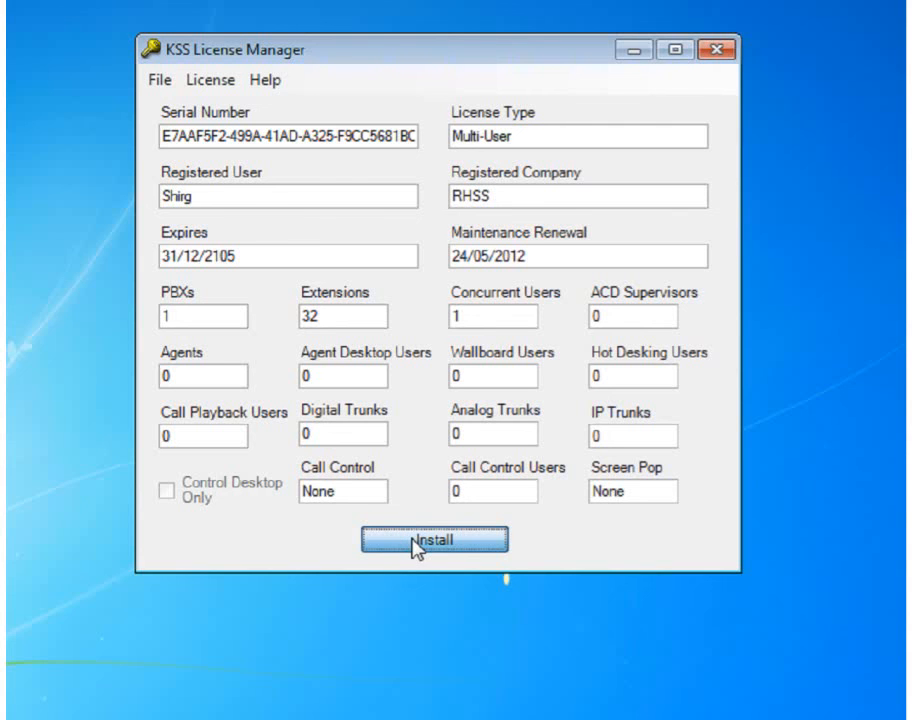
left_click(412, 541)
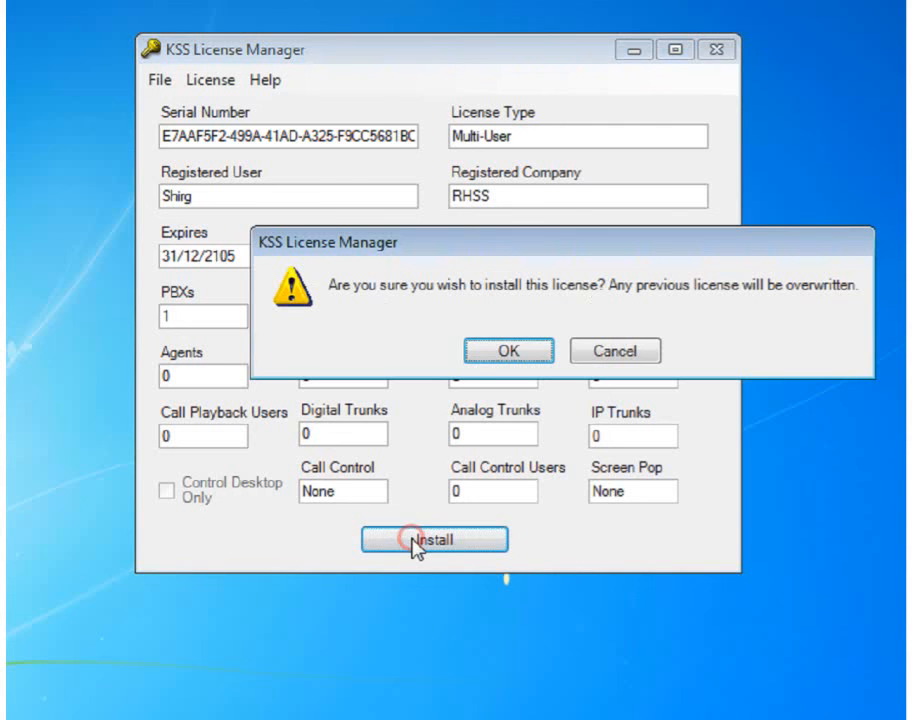
left_click(497, 355)
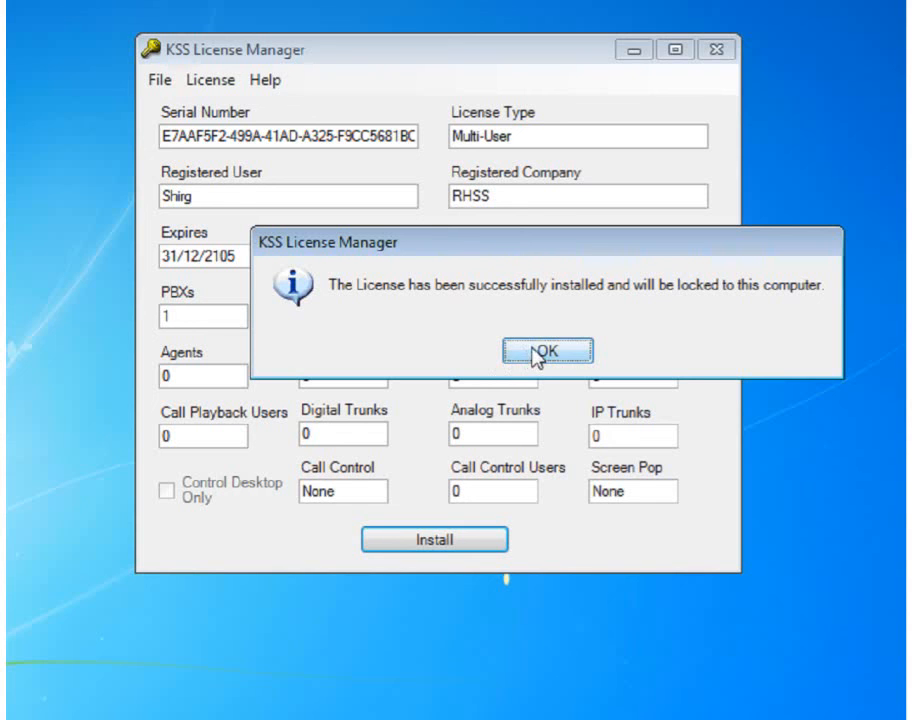
left_click(541, 352)
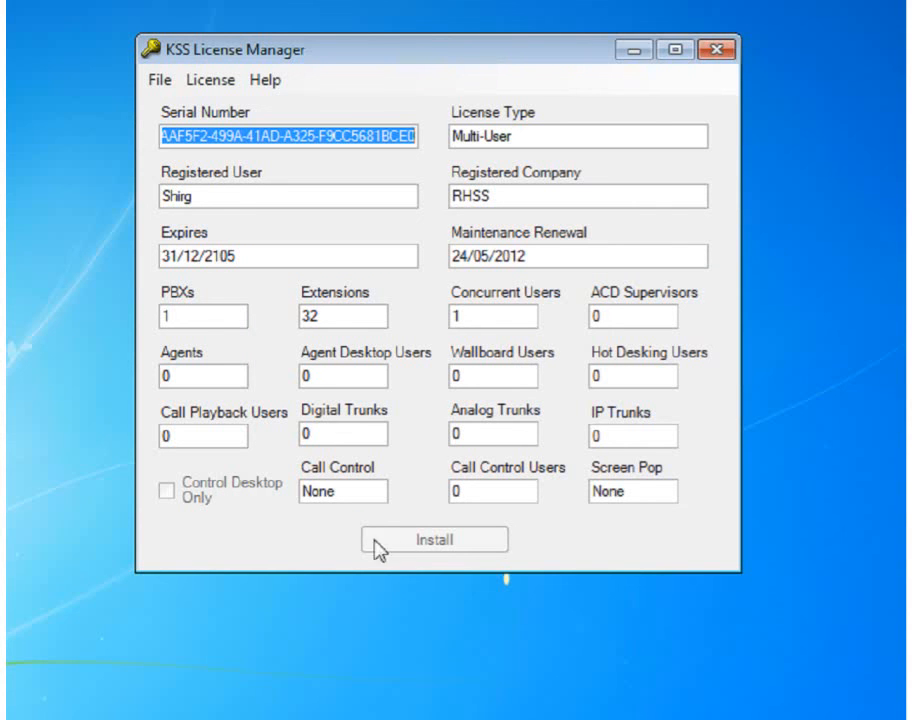
left_click(729, 60)
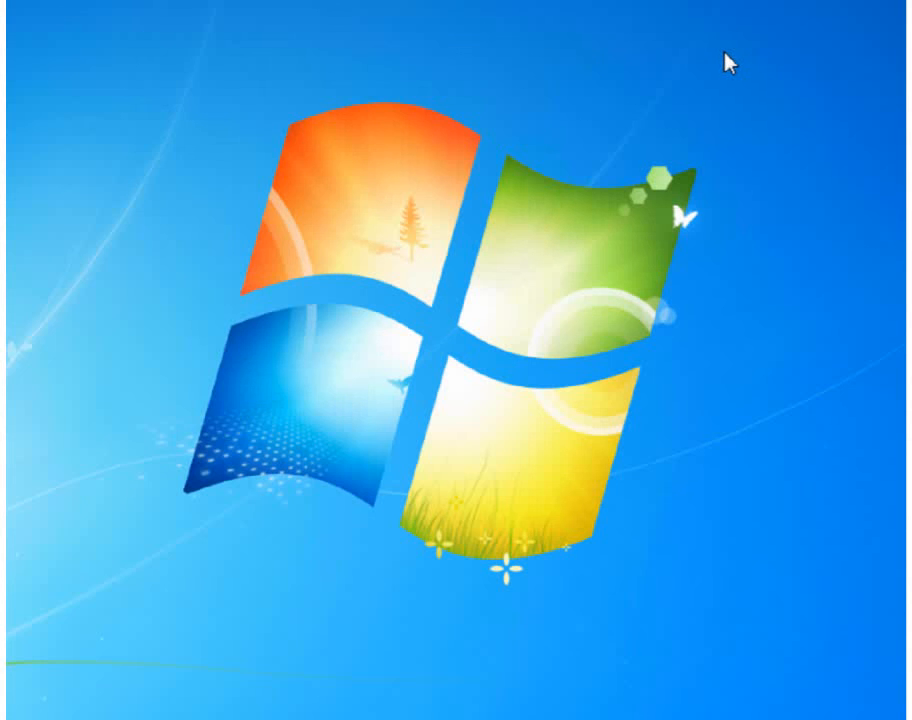